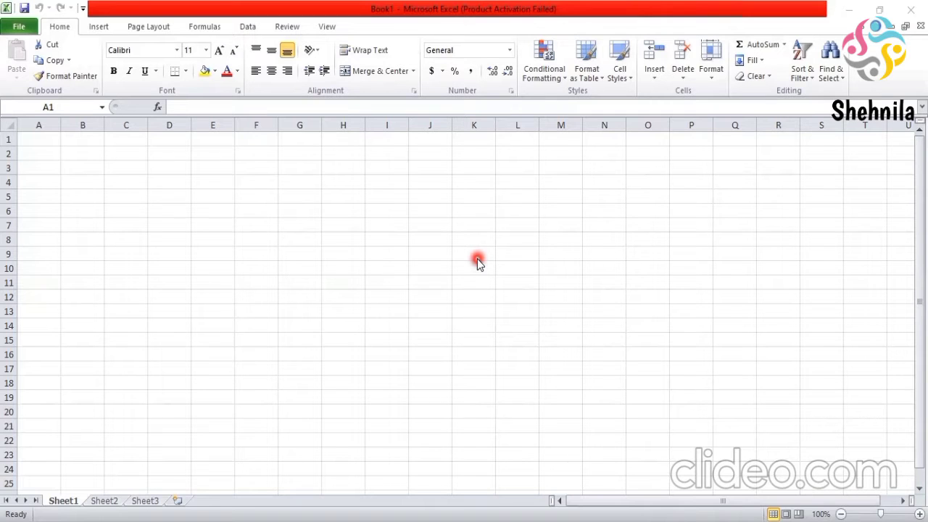
Go to the File backstage's New page to see the blank workbook and template choices
{"action": "left_click", "coordinate": [20, 32]}
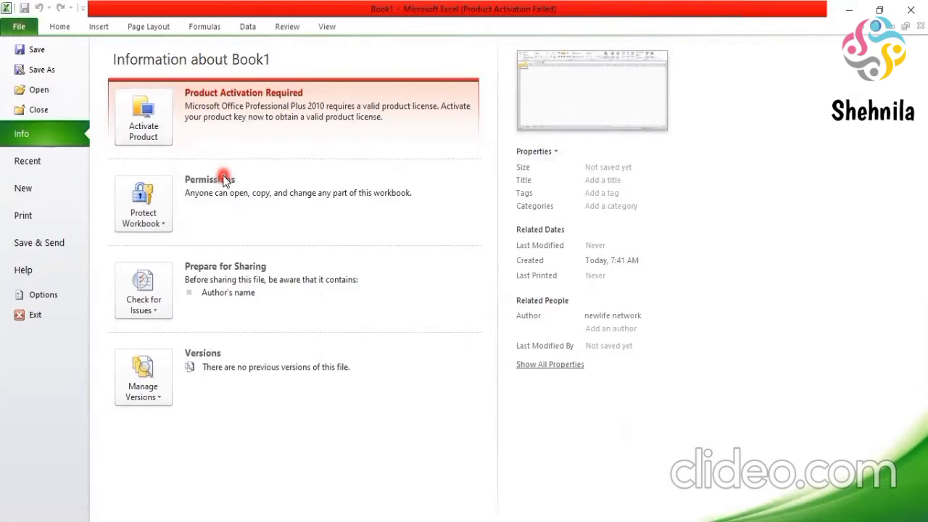
{"action": "left_click", "coordinate": [20, 189]}
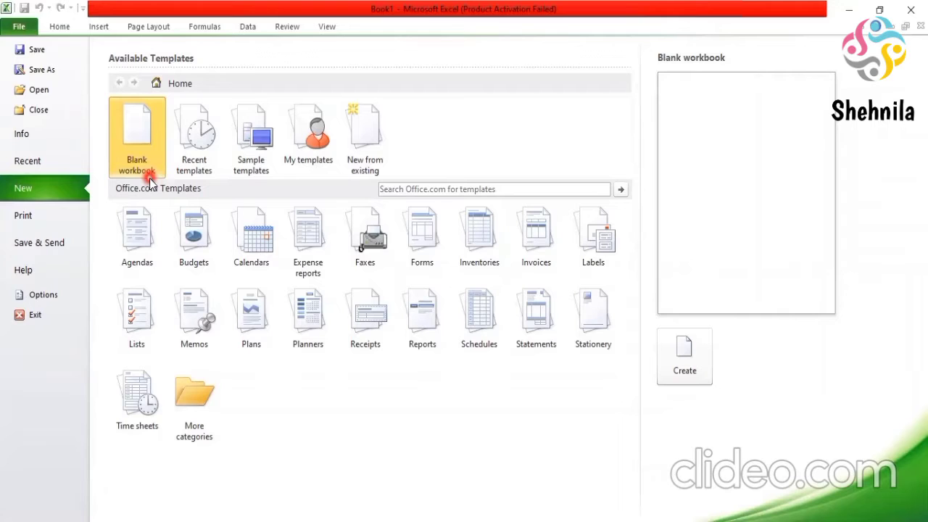
Create the blank workbook and select cells A1, A2 and D7
{"action": "left_click", "coordinate": [692, 371]}
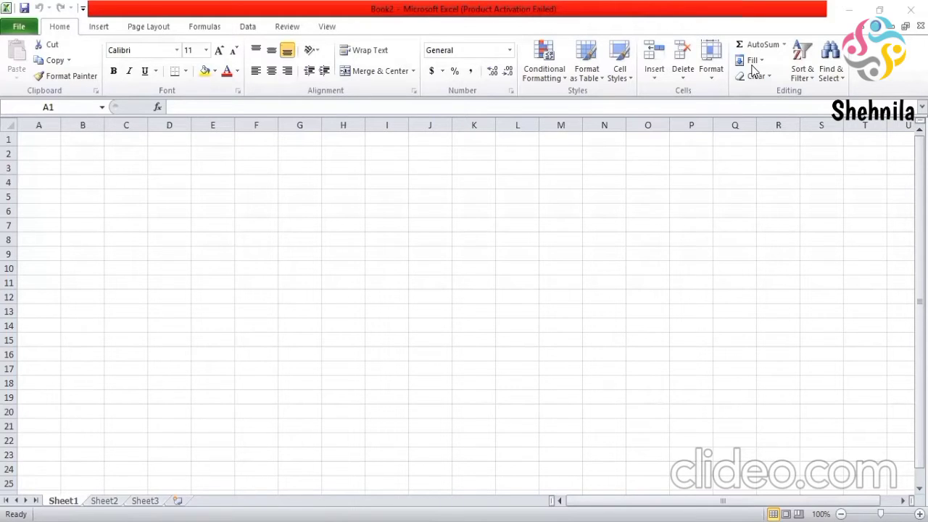
{"action": "left_click", "coordinate": [50, 142]}
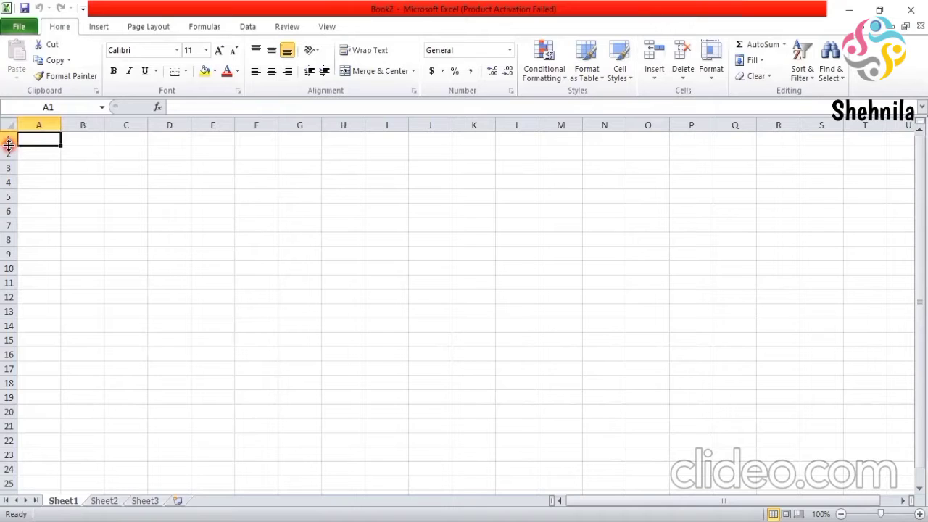
{"action": "left_click", "coordinate": [44, 155]}
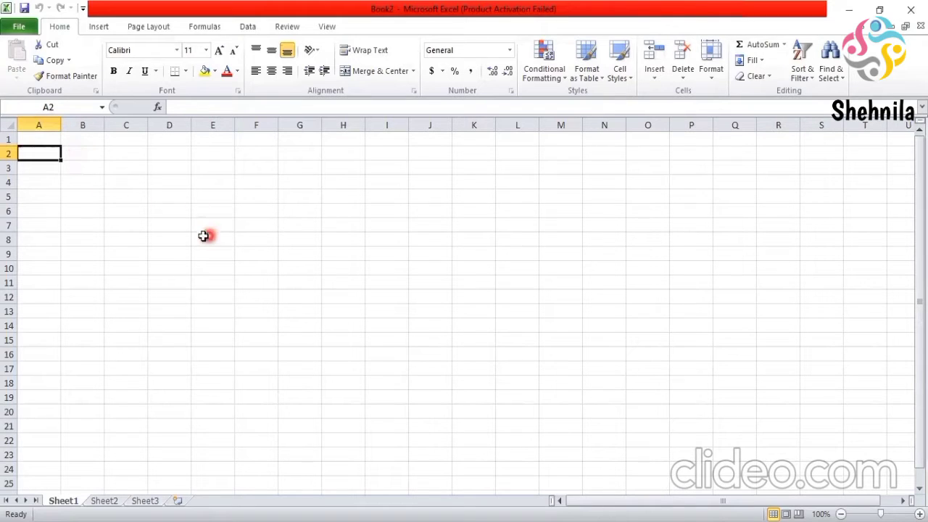
{"action": "left_click", "coordinate": [166, 226]}
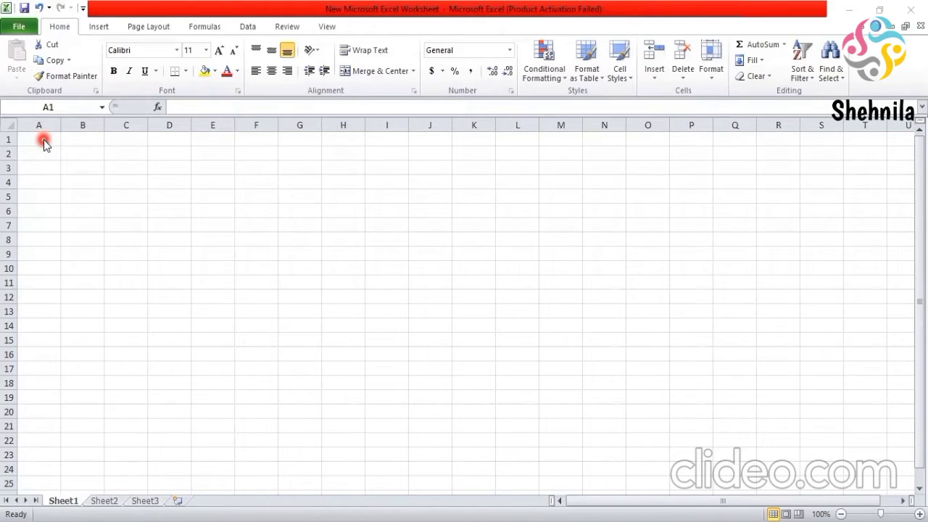
Enter the title 'sale' in cell A1
{"action": "left_click", "coordinate": [44, 142]}
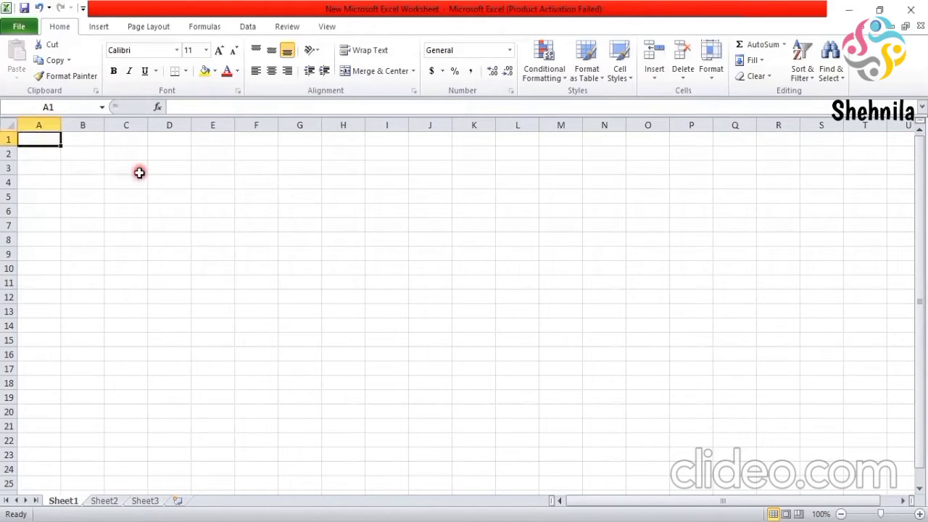
{"action": "type", "text": "sal"}
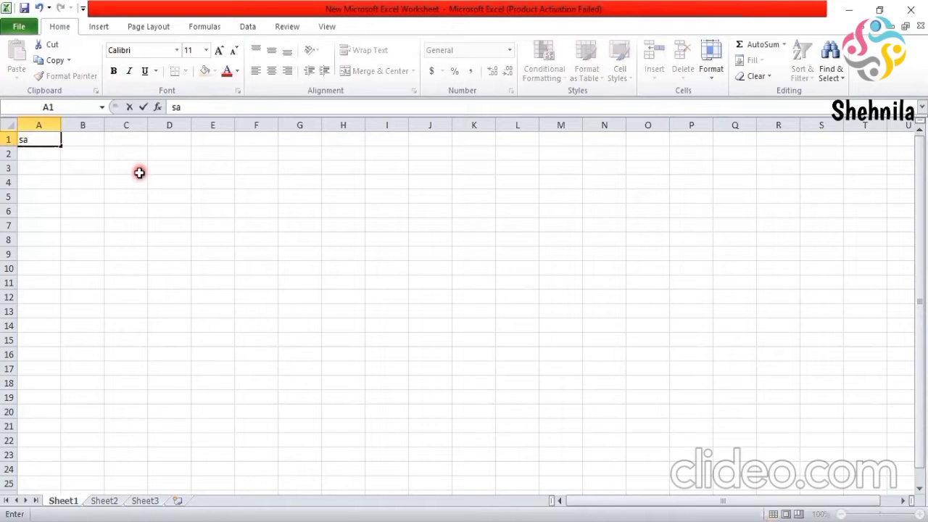
{"action": "type", "text": "e"}
{"action": "key", "text": "Return"}
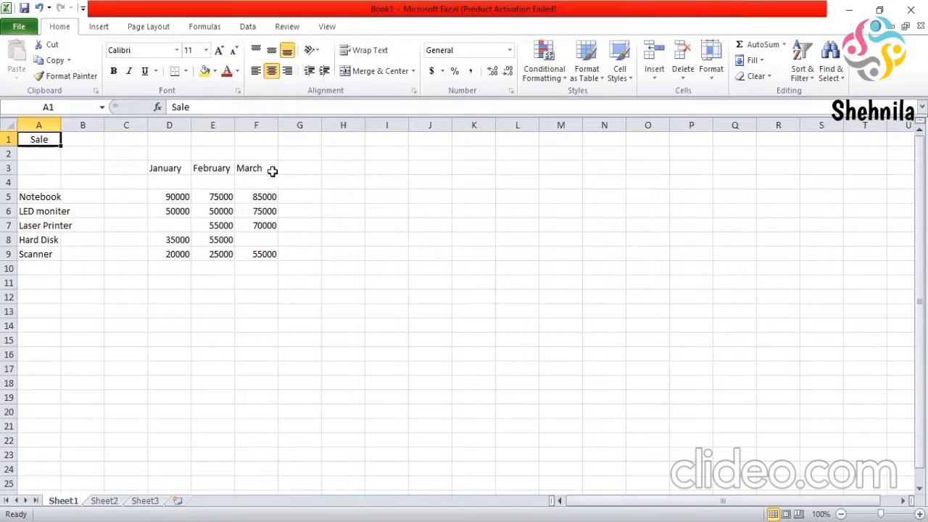
Enter 60000 in D7 for Laser Printer January and 90000 in F8 for Hard Disk March
{"action": "left_click", "coordinate": [170, 212]}
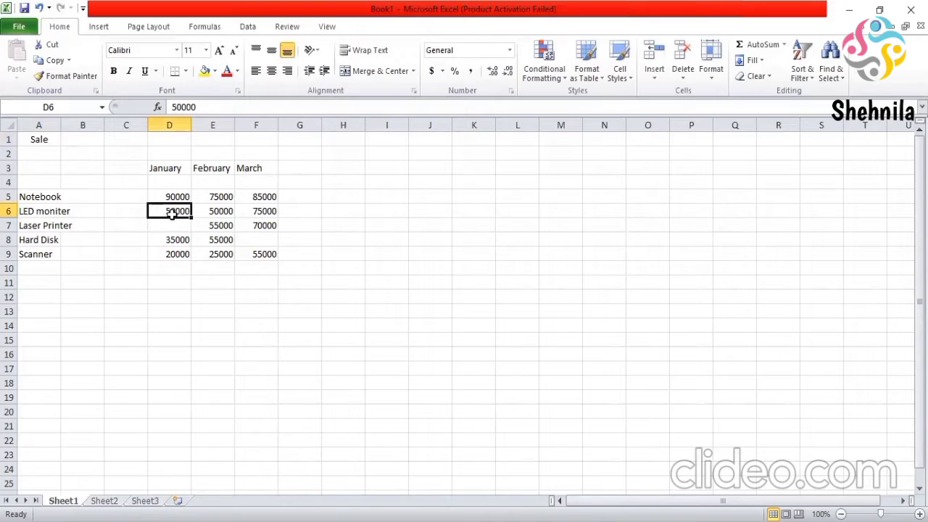
{"action": "key", "text": "Down"}
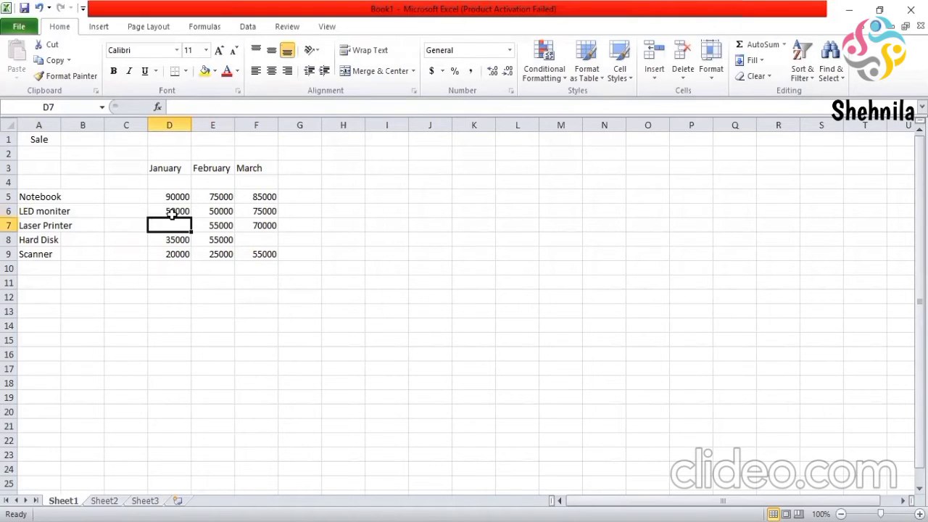
{"action": "type", "text": "60000"}
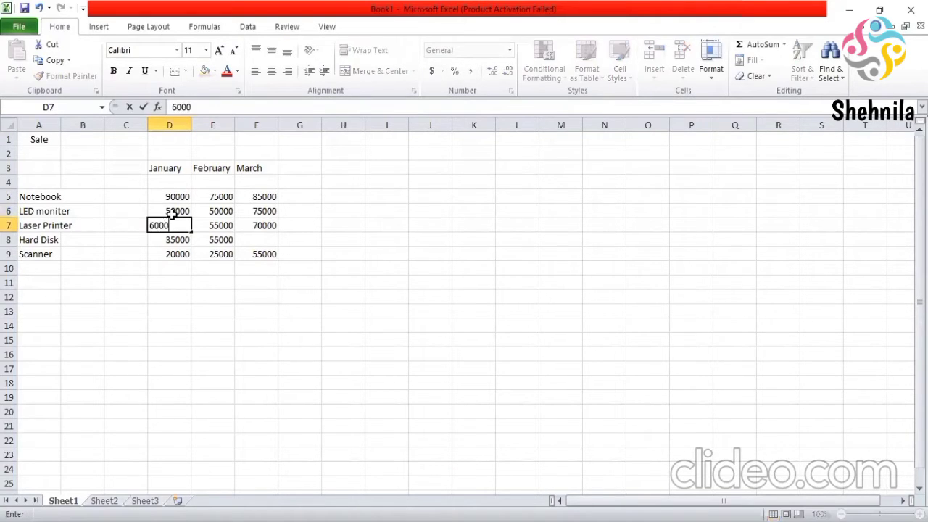
{"action": "left_click", "coordinate": [263, 225]}
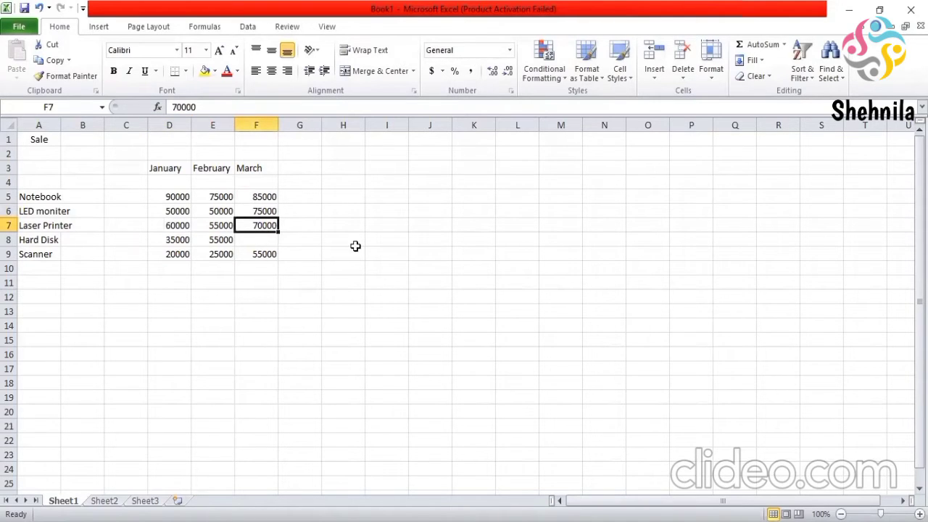
{"action": "left_click", "coordinate": [274, 235]}
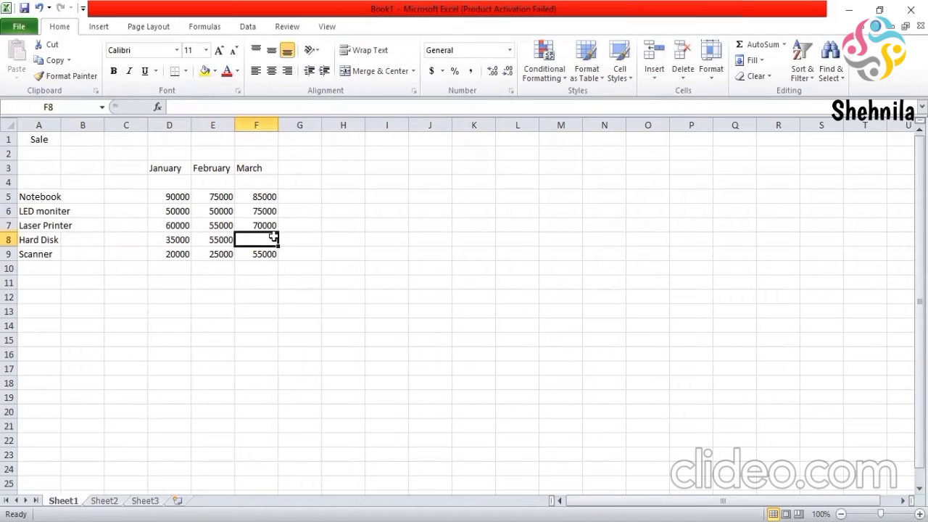
{"action": "type", "text": "90000"}
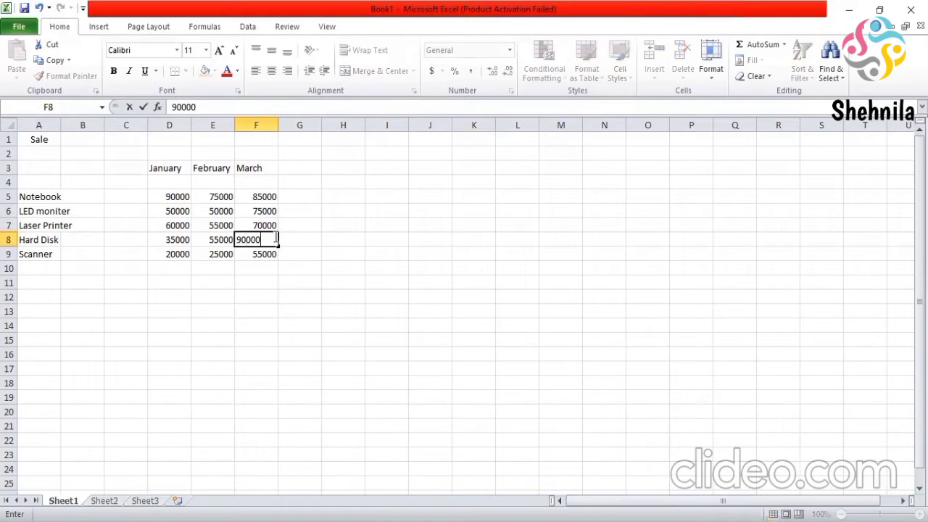
{"action": "left_click", "coordinate": [348, 283]}
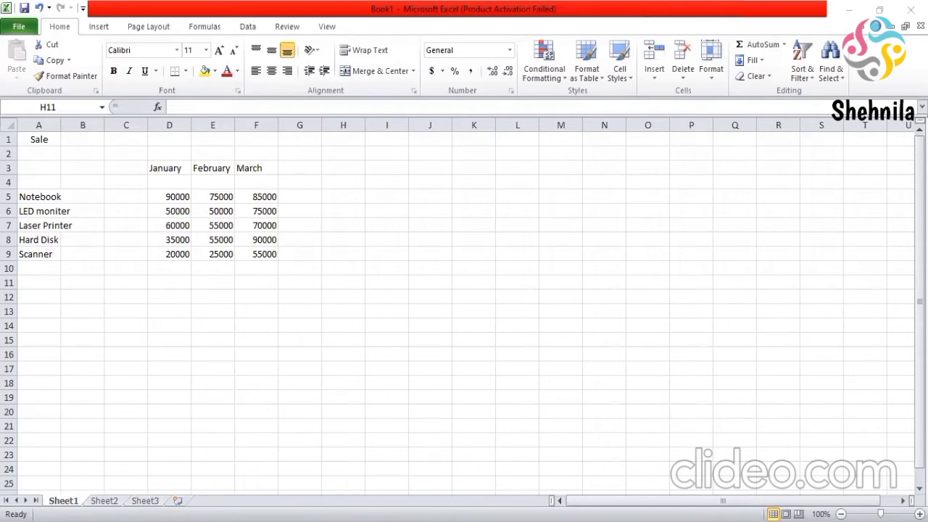
{"action": "left_click", "coordinate": [19, 28]}
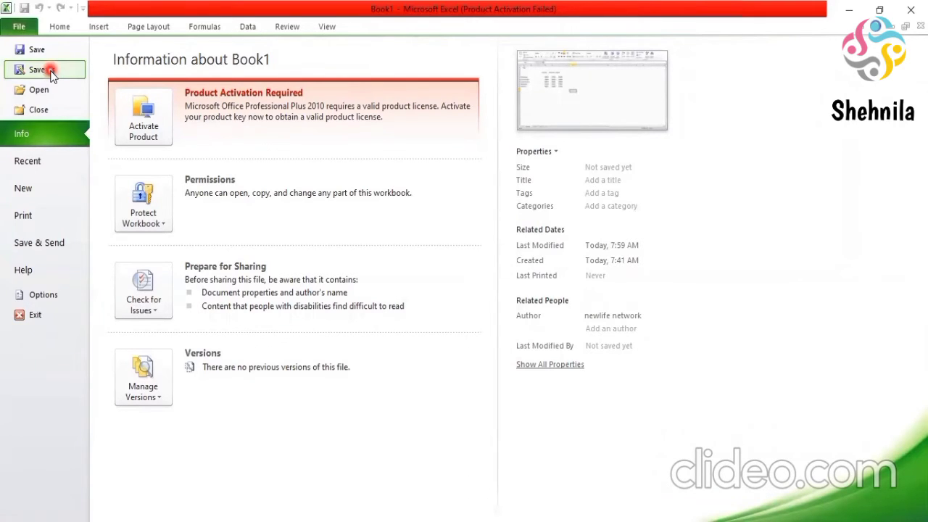
{"action": "left_click", "coordinate": [23, 10]}
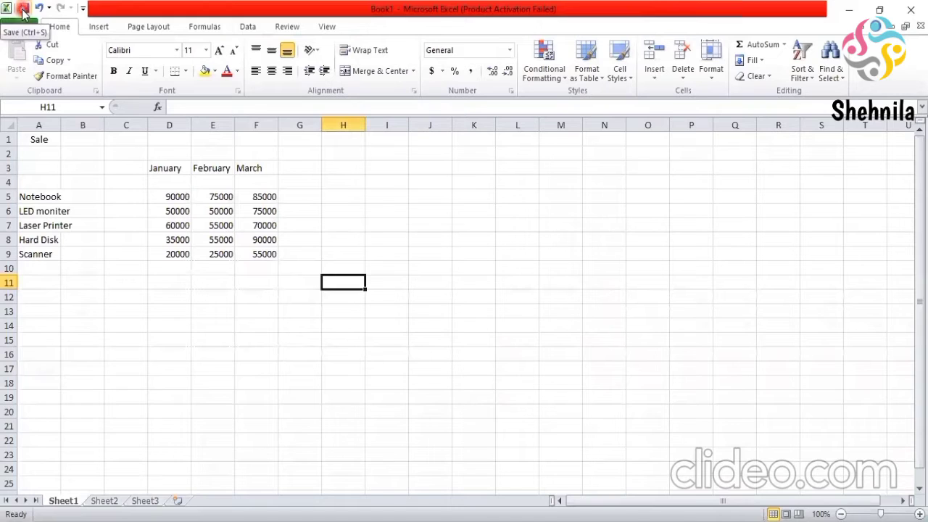
{"action": "left_click", "coordinate": [21, 26]}
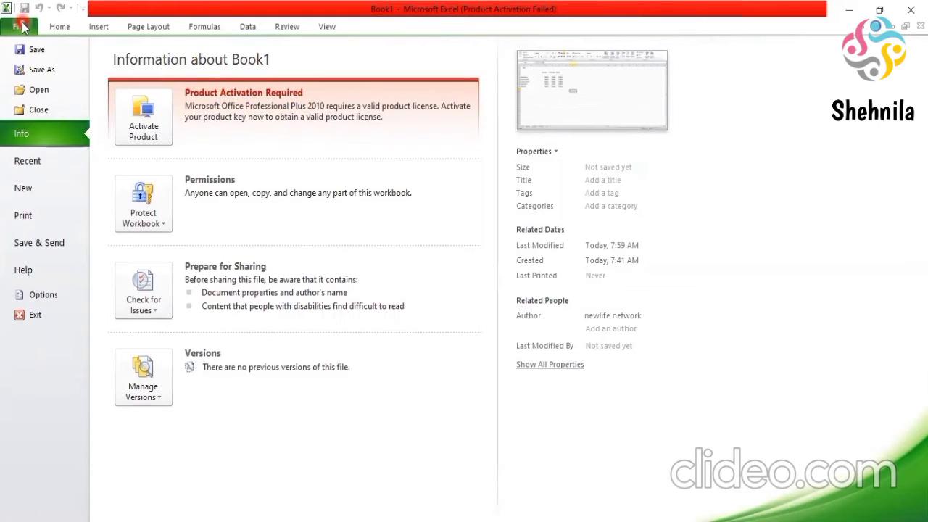
{"action": "left_click", "coordinate": [33, 66]}
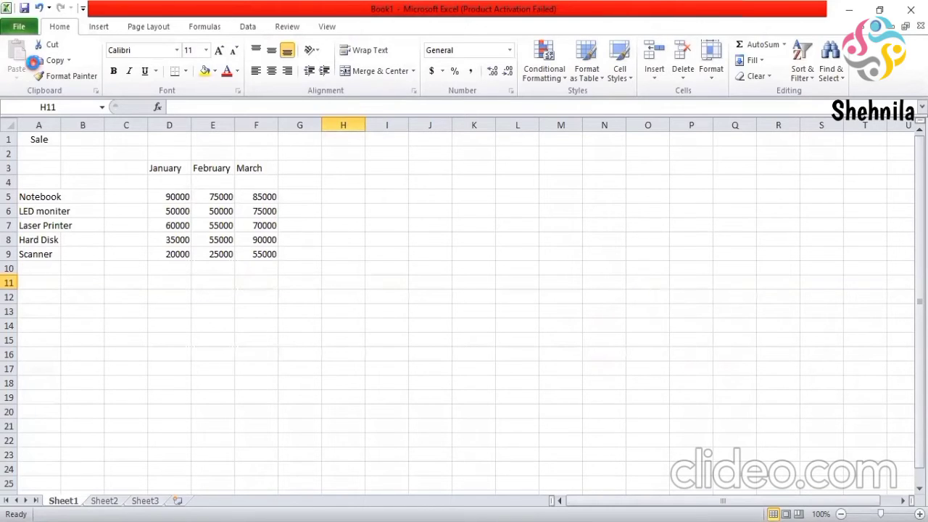
Open Save As with Ctrl+S and create a new folder in Documents
{"action": "key", "text": "ctrl+s"}
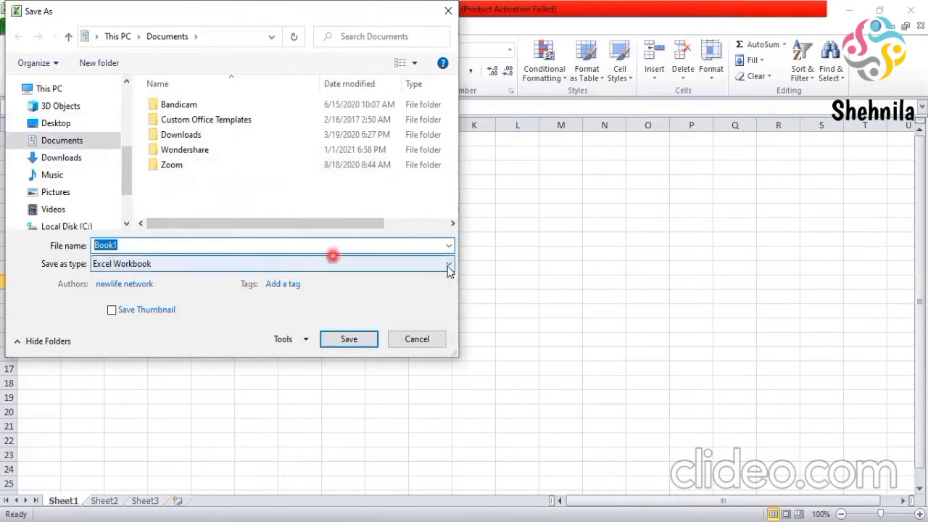
{"action": "left_click", "coordinate": [106, 64]}
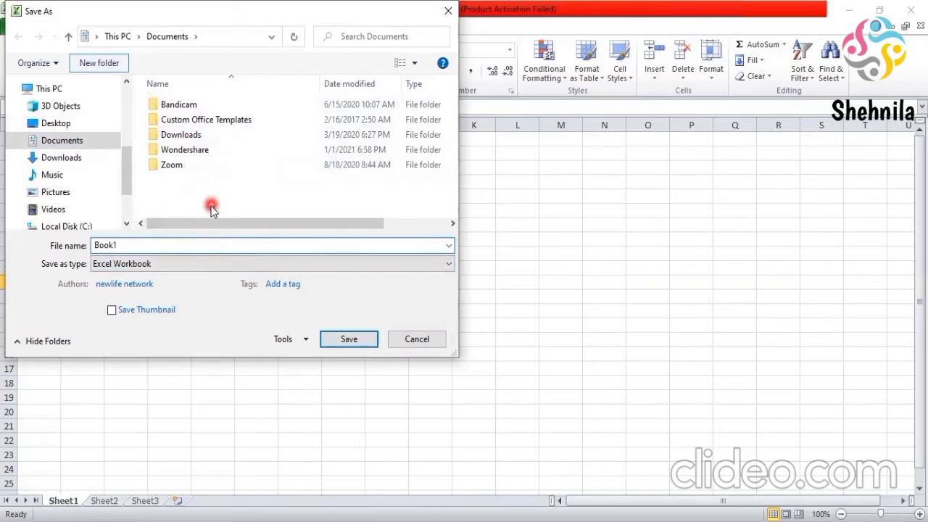
{"action": "key", "text": "BackSpace"}
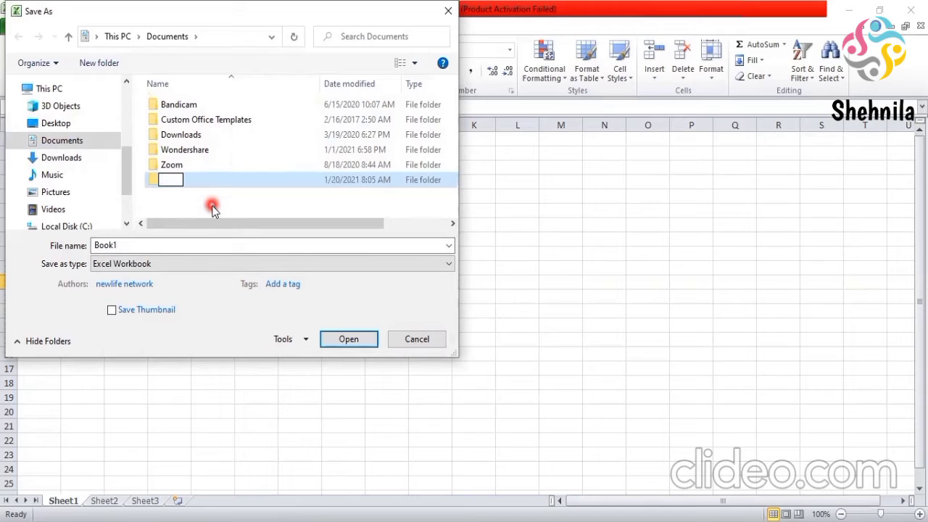
{"action": "left_click", "coordinate": [137, 248]}
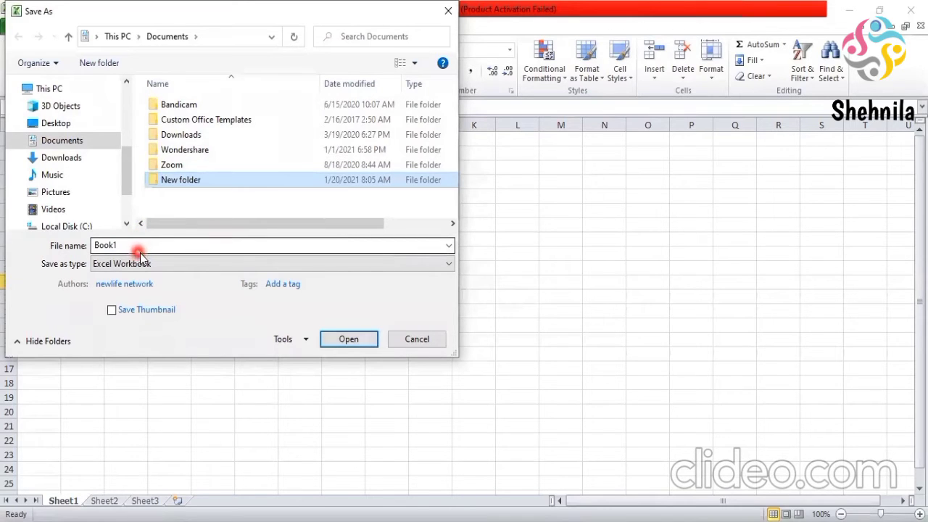
{"action": "left_click", "coordinate": [137, 253]}
Rename the new folder to 'data of purchase' and open it
{"action": "left_click", "coordinate": [221, 182]}
{"action": "right_click", "coordinate": [221, 183]}
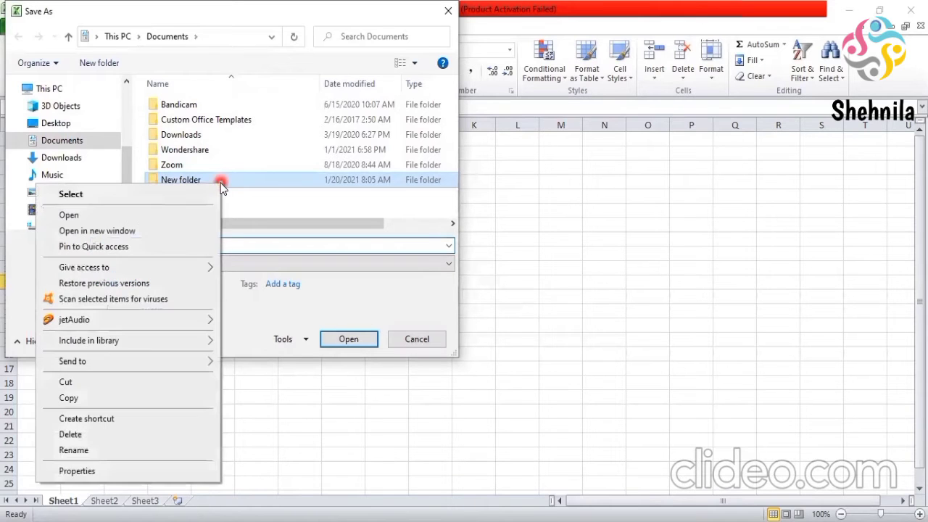
{"action": "left_click", "coordinate": [120, 453]}
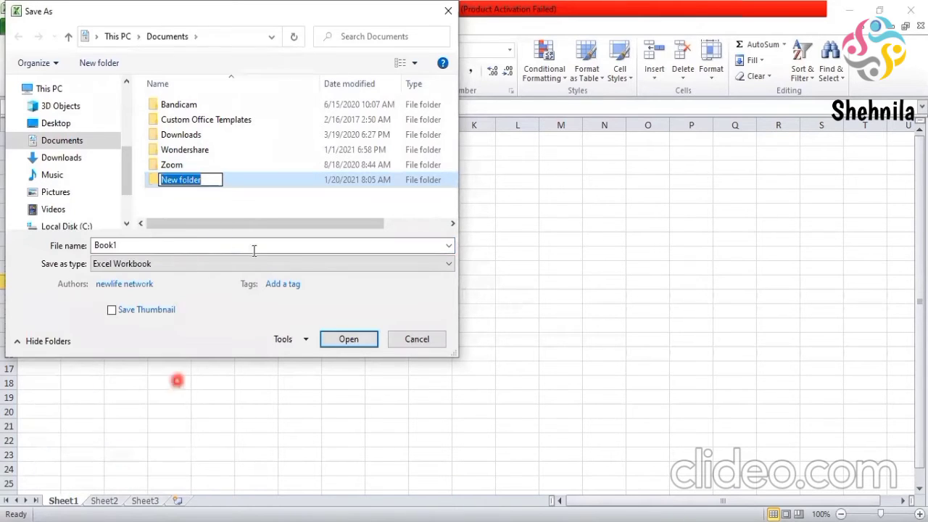
{"action": "key", "text": "BackSpace"}
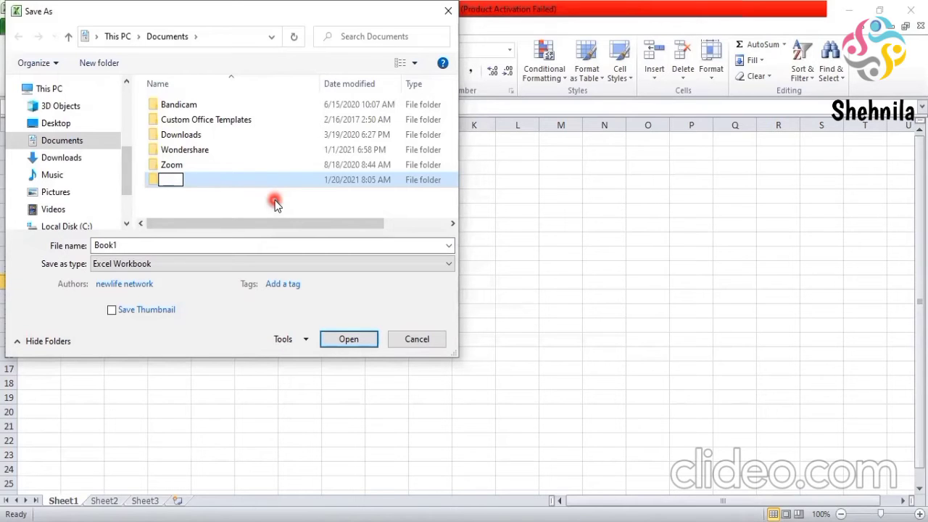
{"action": "type", "text": "data of "}
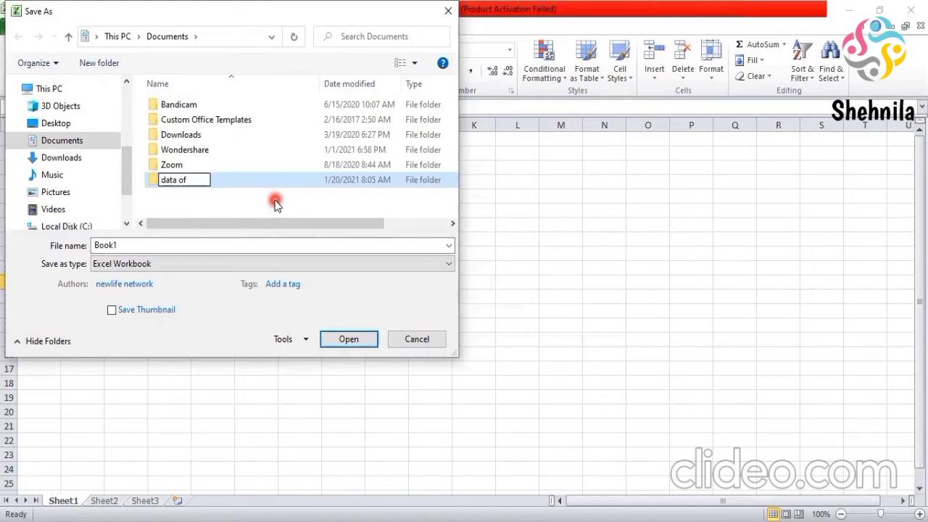
{"action": "type", "text": "purchas"}
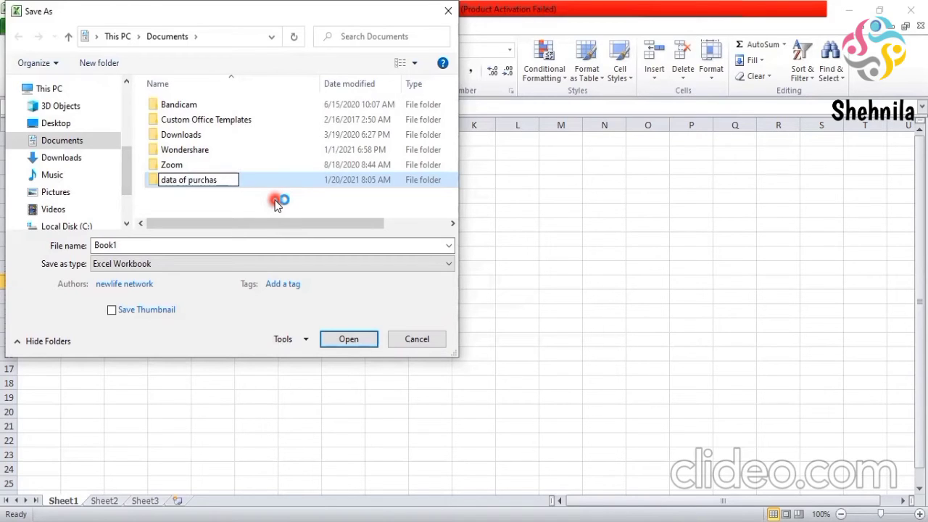
{"action": "type", "text": "e"}
{"action": "double_click", "coordinate": [273, 183]}
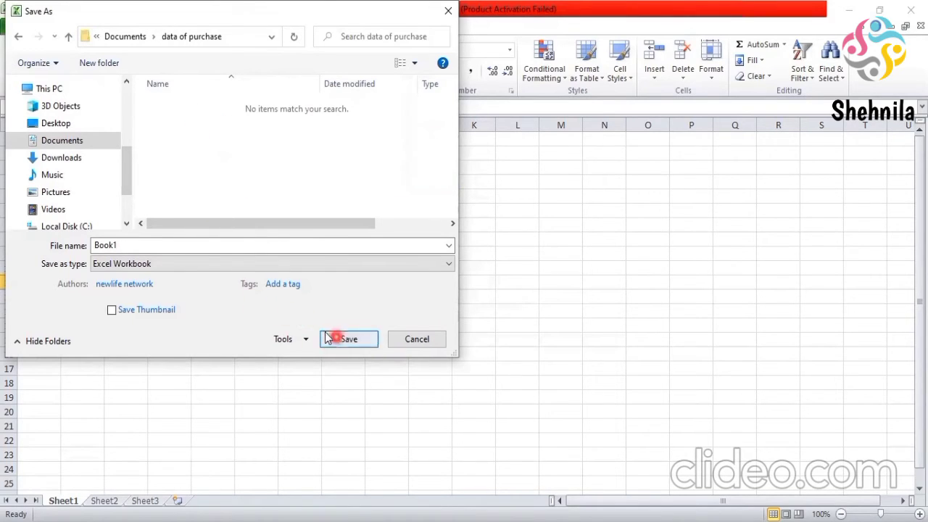
Replace the file name Book1 with 'objects for sale' and save it, confirming the save
{"action": "double_click", "coordinate": [178, 245]}
{"action": "key", "text": "BackSpace"}
{"action": "type", "text": "sa"}
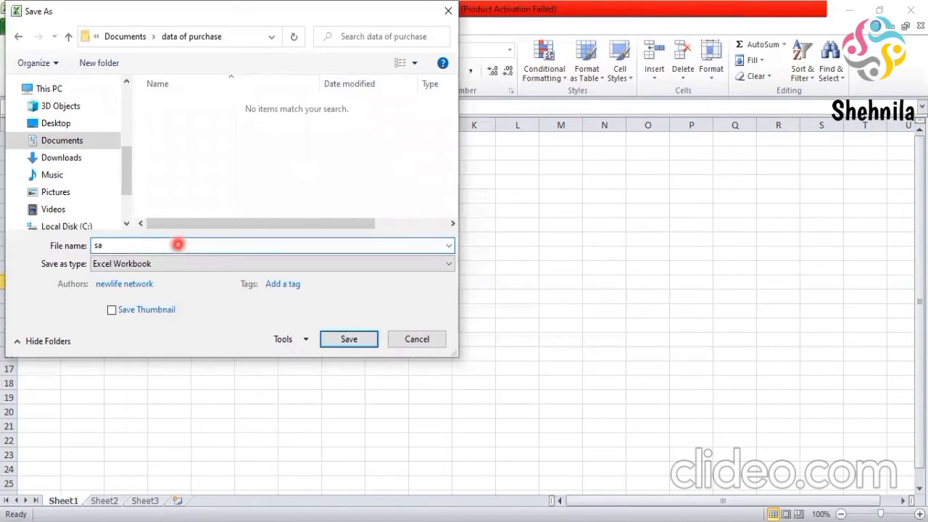
{"action": "type", "text": "le"}
{"action": "key", "text": "BackSpace"}
{"action": "key", "text": "BackSpace"}
{"action": "key", "text": "BackSpace"}
{"action": "key", "text": "BackSpace"}
{"action": "type", "text": "objects g"}
{"action": "key", "text": "BackSpace"}
{"action": "type", "text": "for sale"}
{"action": "left_click", "coordinate": [343, 339]}
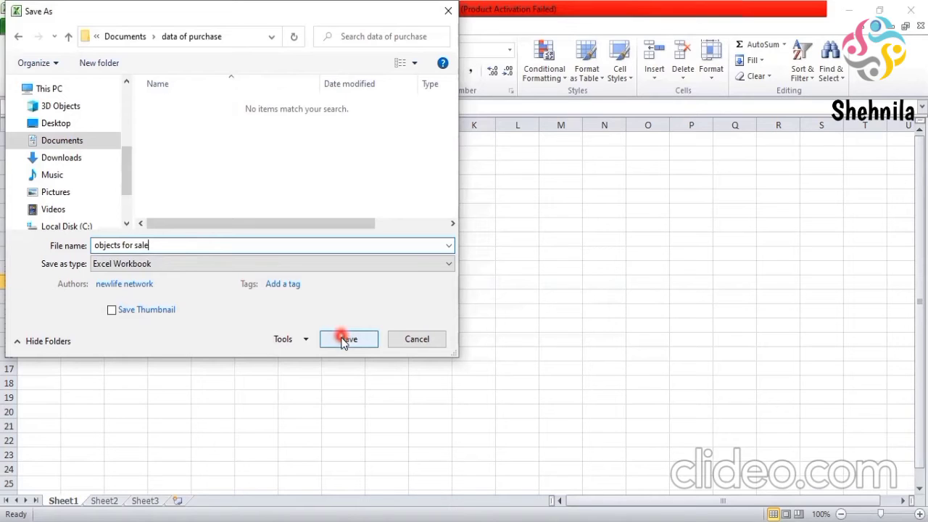
{"action": "left_click", "coordinate": [346, 341]}
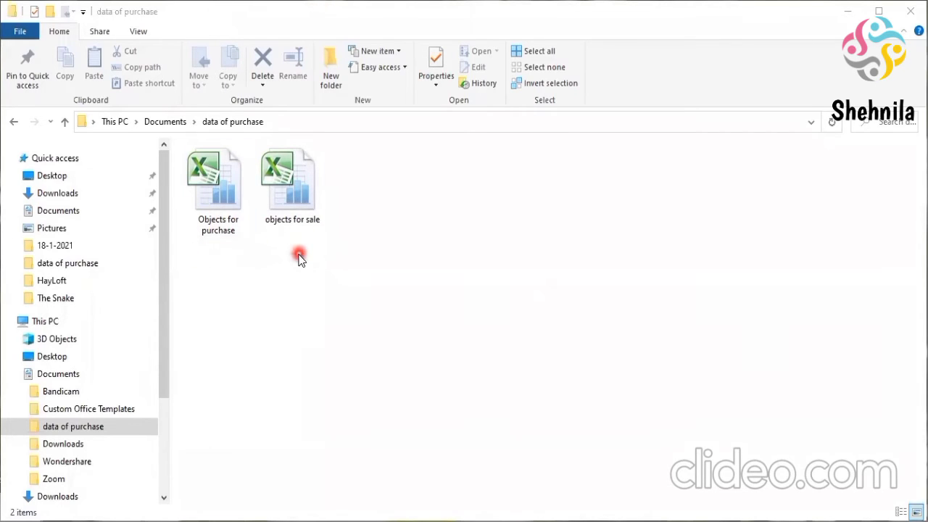
Open 'Objects for purchase' with Microsoft Excel from the Open dropdown
{"action": "left_click", "coordinate": [218, 185]}
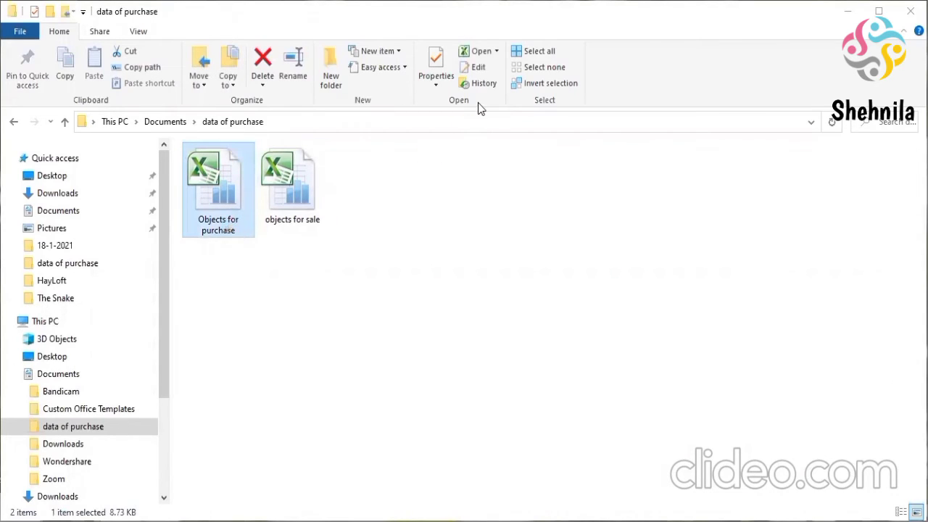
{"action": "left_click", "coordinate": [497, 51]}
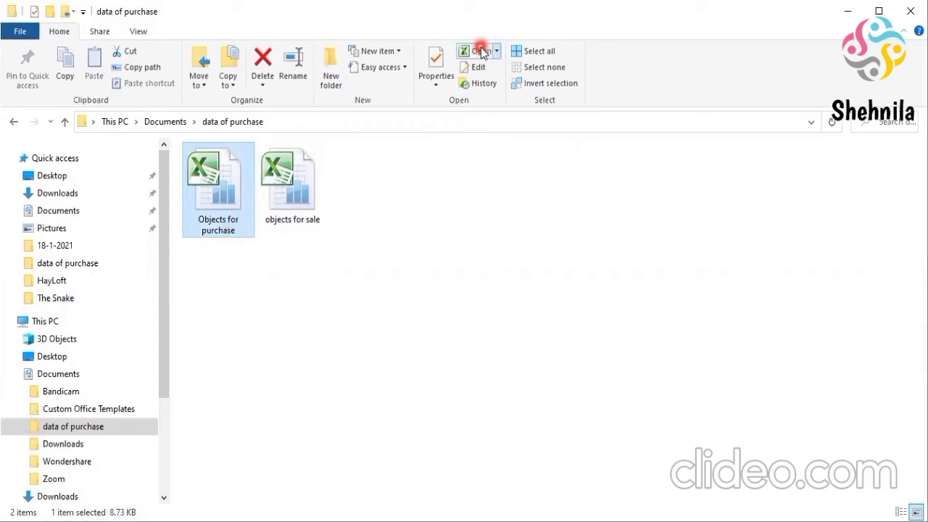
{"action": "left_click", "coordinate": [482, 52]}
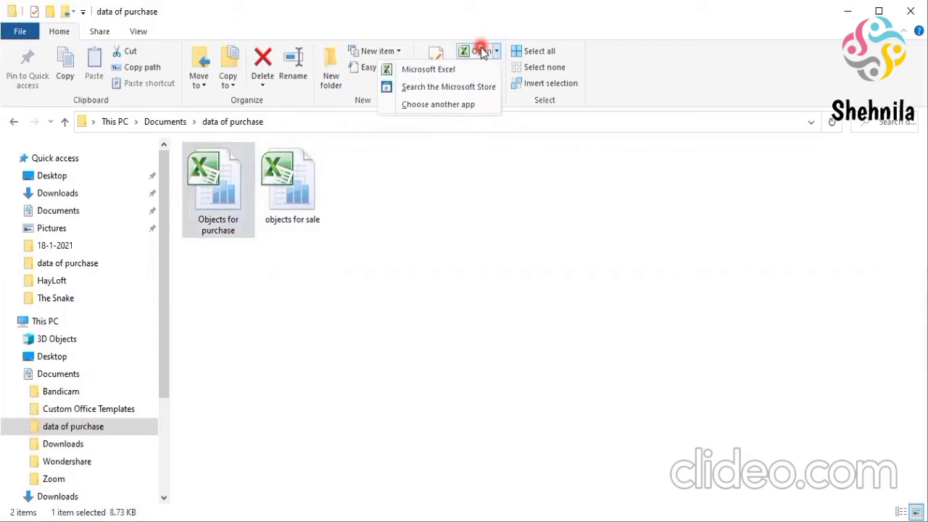
{"action": "left_click", "coordinate": [428, 69]}
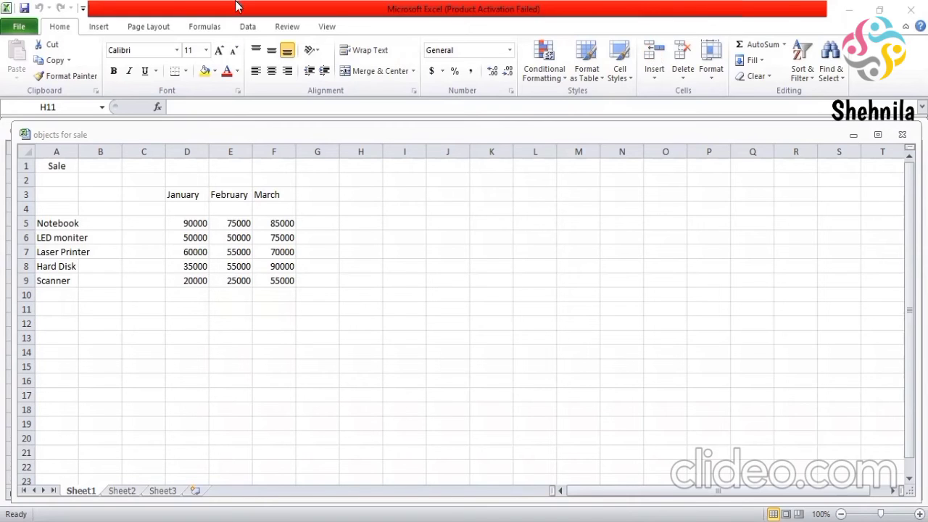
Open the Arrange Windows dialog via View > Arrange All
{"action": "left_click", "coordinate": [330, 29]}
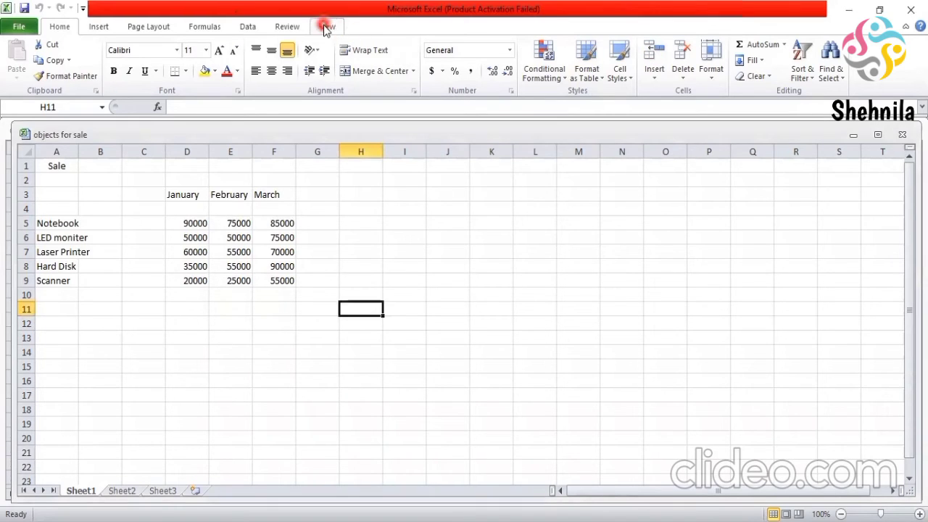
{"action": "left_click", "coordinate": [328, 27]}
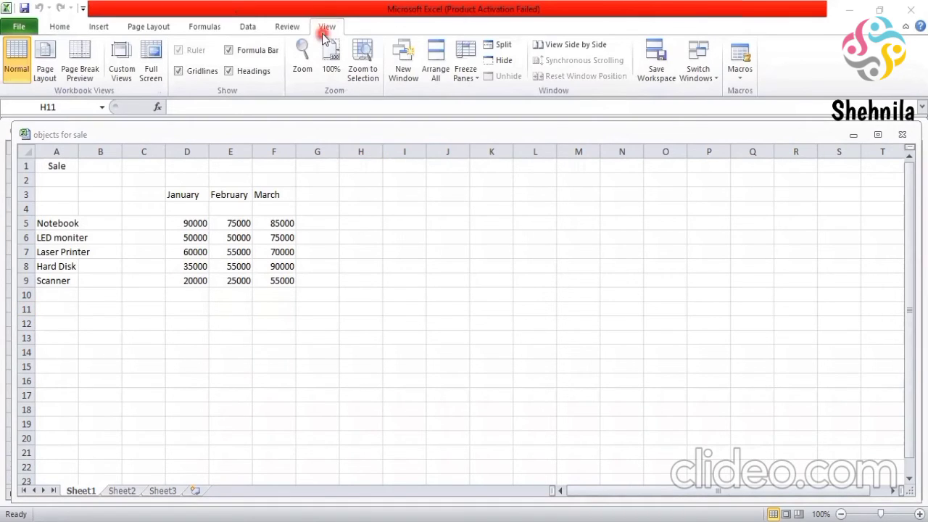
{"action": "left_click", "coordinate": [436, 78]}
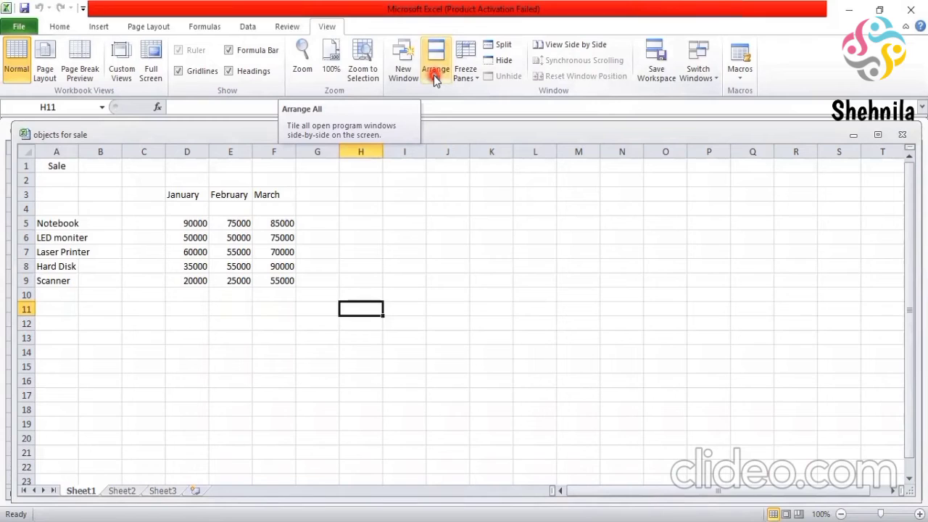
{"action": "left_click", "coordinate": [435, 79]}
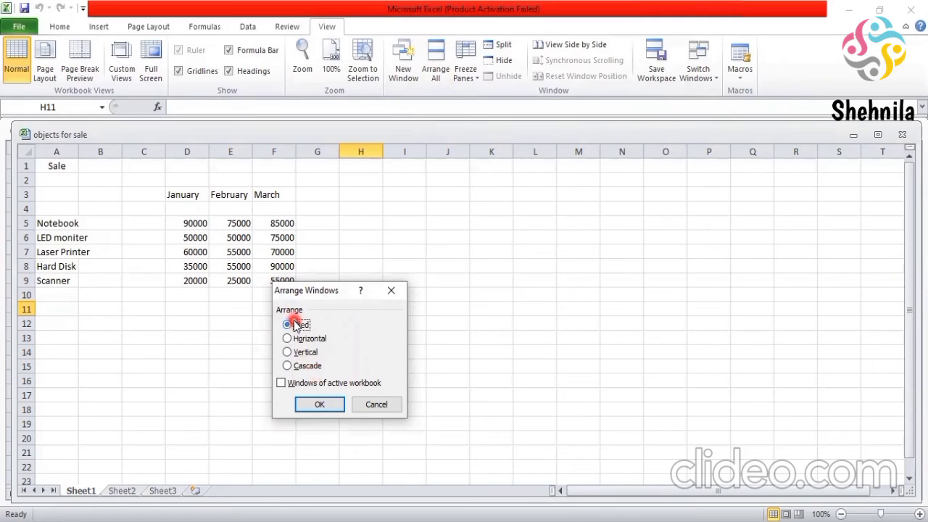
Arrange both workbook windows Tiled, then Horizontal
{"action": "left_click", "coordinate": [316, 403]}
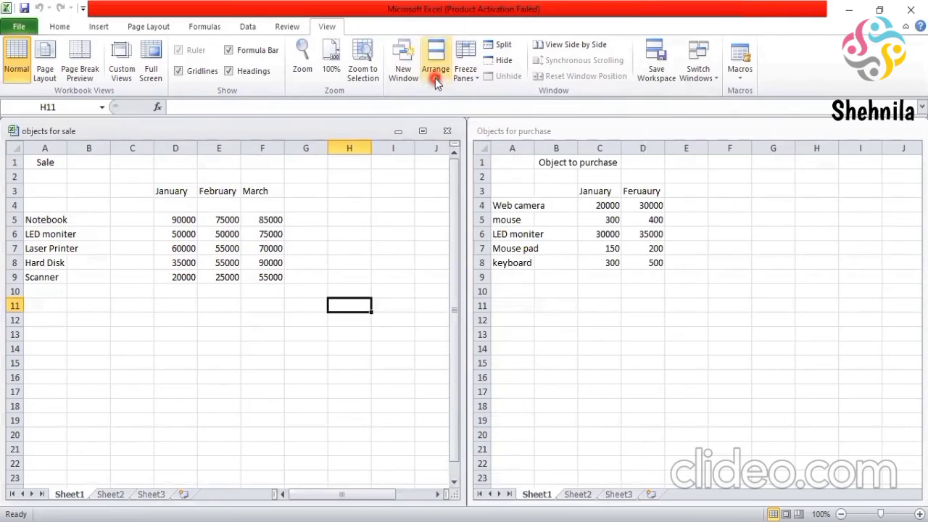
{"action": "left_click", "coordinate": [436, 82]}
{"action": "left_click", "coordinate": [316, 338]}
{"action": "left_click", "coordinate": [319, 403]}
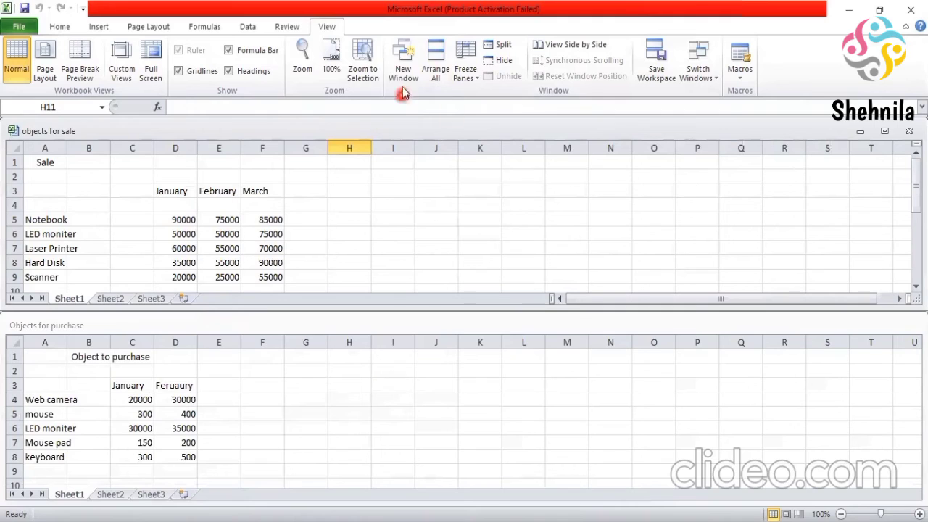
Rearrange the windows Vertical, then Cascade, and activate the objects for sale window
{"action": "left_click", "coordinate": [444, 79]}
{"action": "left_click", "coordinate": [306, 352]}
{"action": "left_click", "coordinate": [310, 404]}
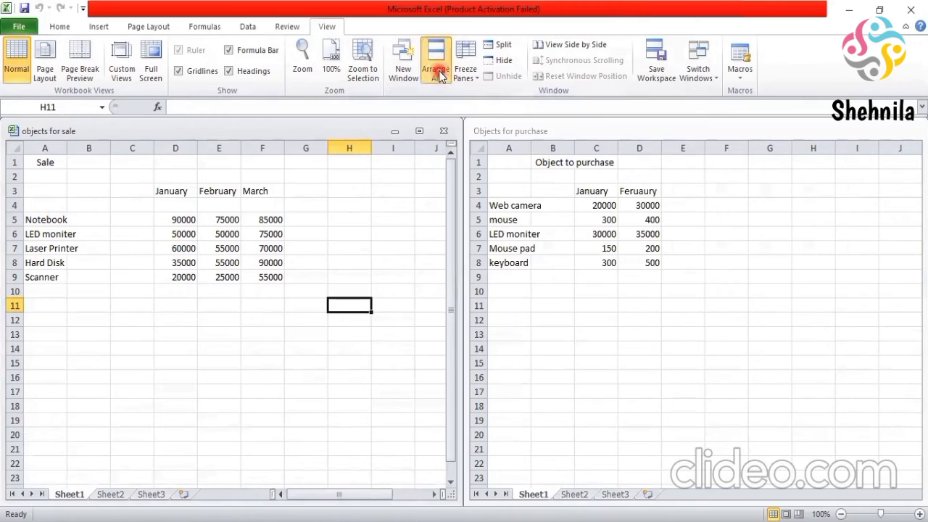
{"action": "left_click", "coordinate": [437, 69]}
{"action": "left_click", "coordinate": [287, 365]}
{"action": "left_click", "coordinate": [318, 405]}
{"action": "left_click", "coordinate": [289, 145]}
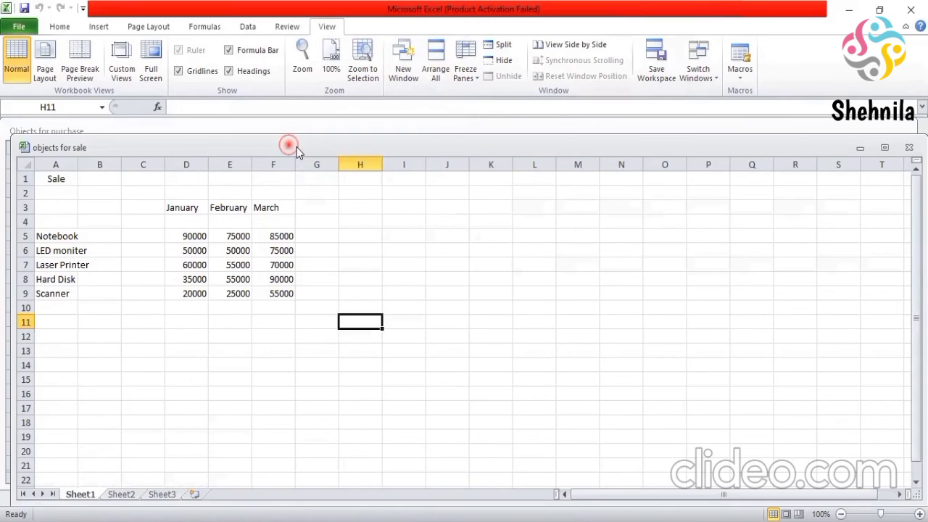
Drag the objects for sale window aside and click into the Objects for purchase sheet
{"action": "left_click_drag", "start_coordinate": [296, 151], "coordinate": [713, 146]}
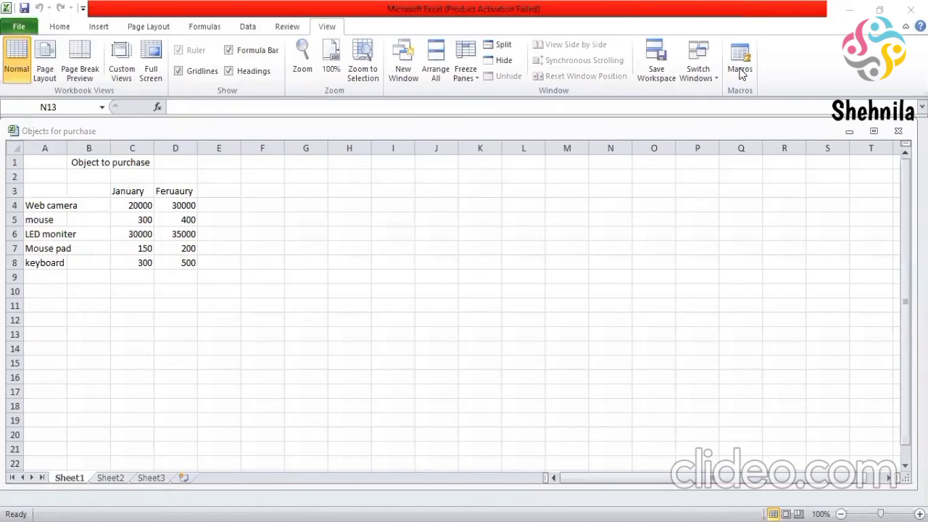
{"action": "left_click", "coordinate": [314, 319]}
Close Objects for purchase, then show the Recent list with objects for sale and Objects for purchase
{"action": "left_click", "coordinate": [21, 27]}
{"action": "left_click", "coordinate": [20, 27]}
{"action": "left_click", "coordinate": [21, 27]}
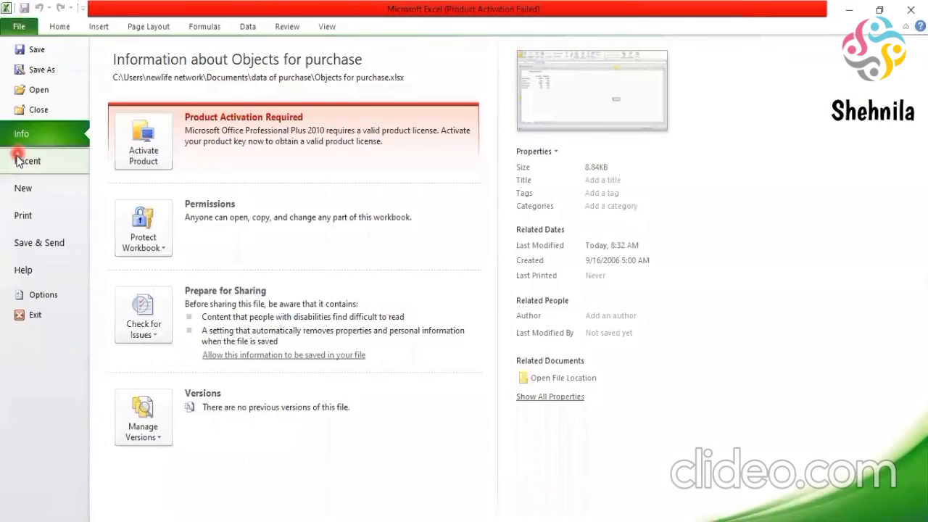
{"action": "left_click", "coordinate": [39, 109]}
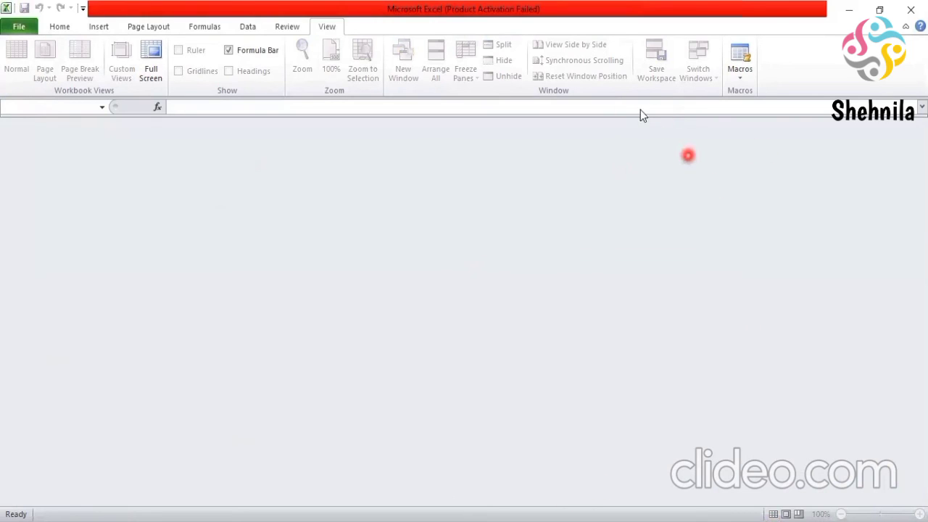
{"action": "left_click", "coordinate": [660, 395]}
{"action": "left_click", "coordinate": [22, 26]}
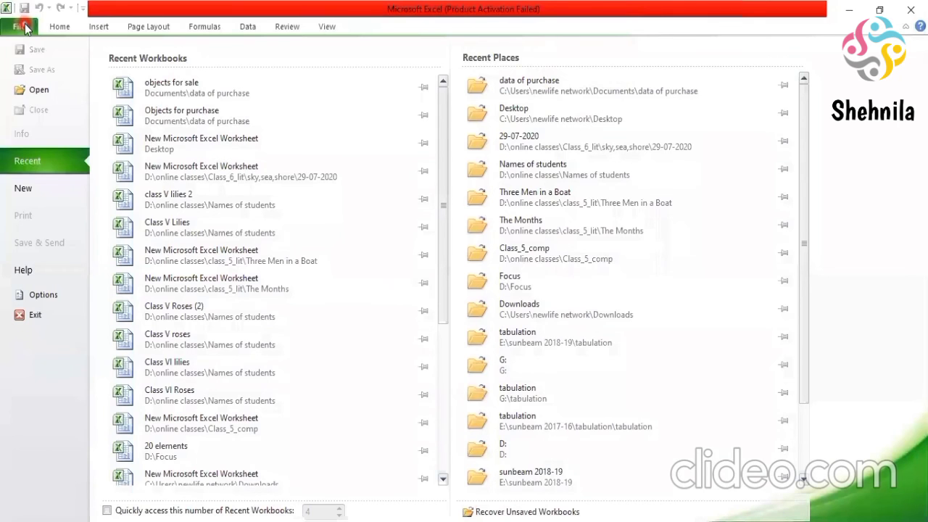